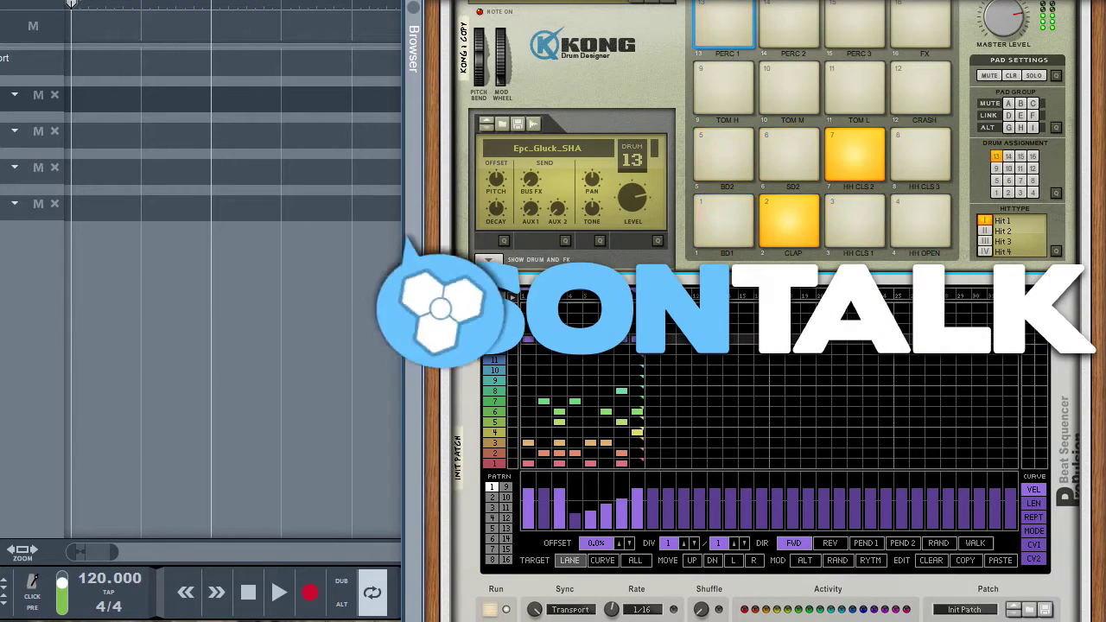
Stop the ProPulsion pattern, inspect the rear cabling, then test-run the pattern once more.
left_click(490, 609)
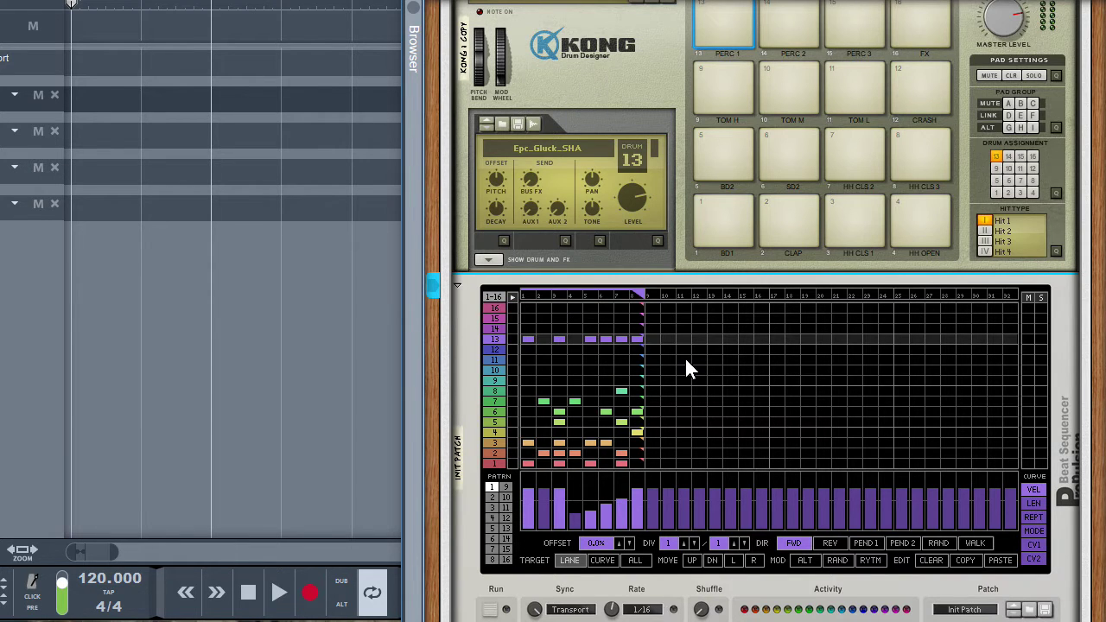
key("Tab")
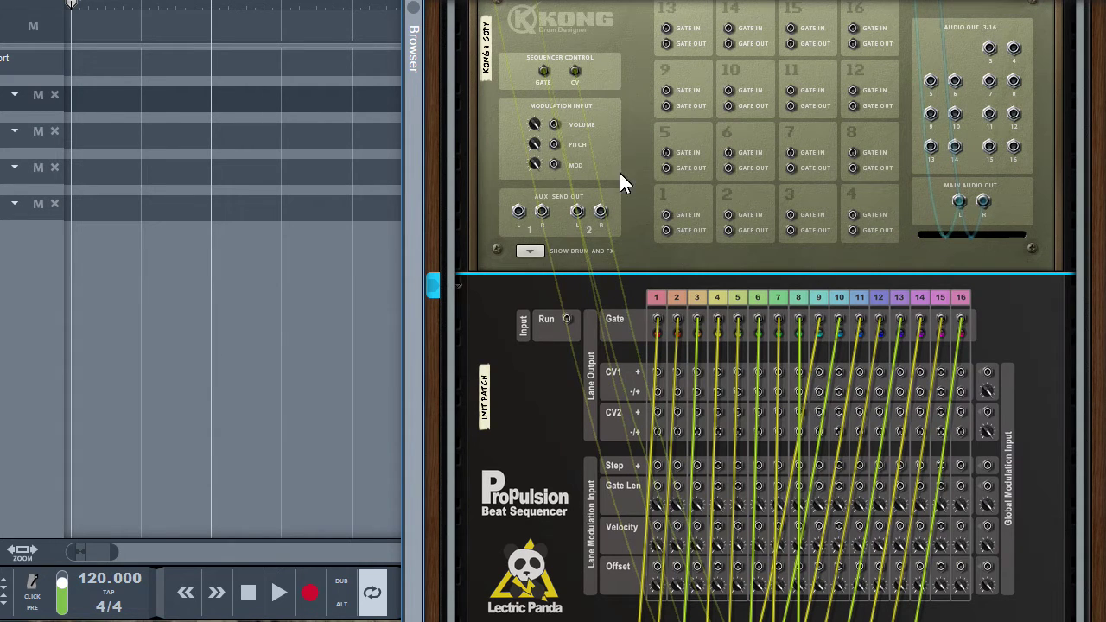
key("Tab")
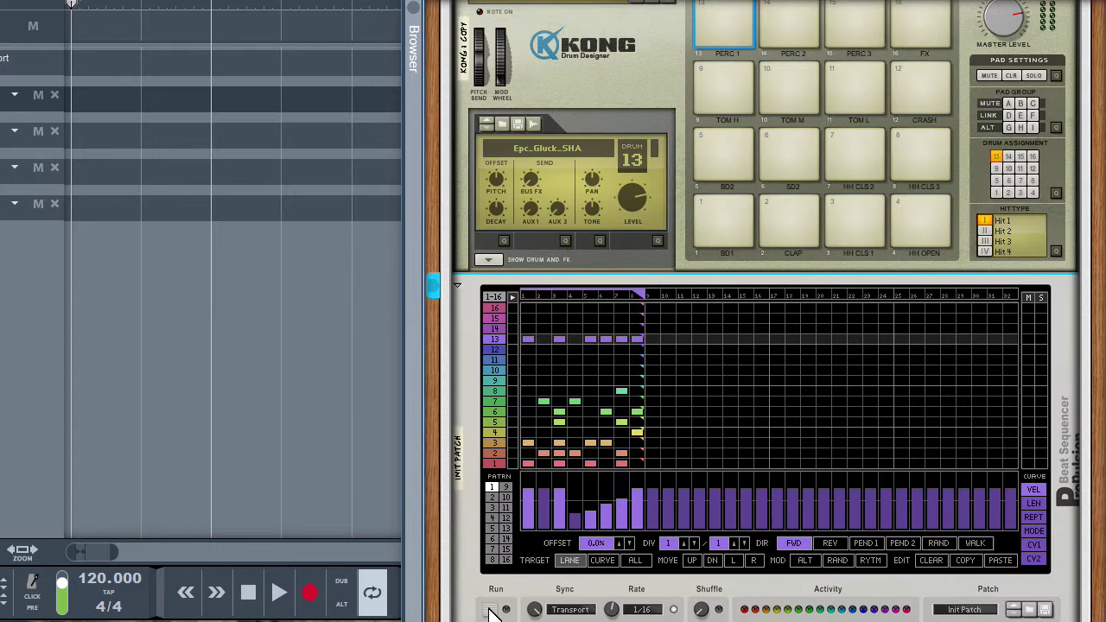
left_click(490, 612)
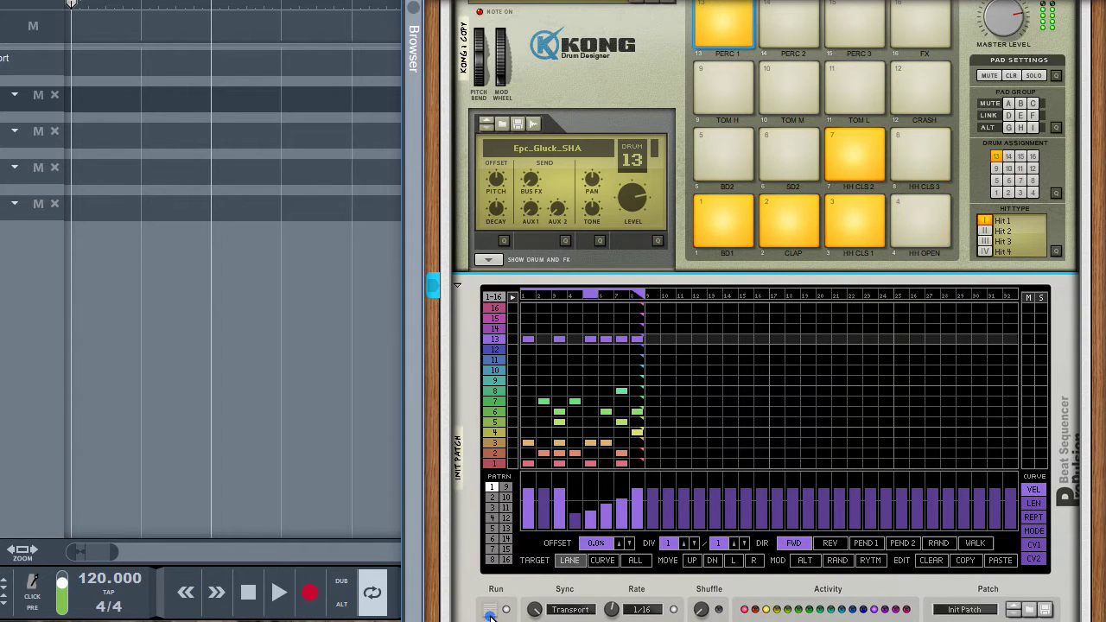
left_click(489, 612)
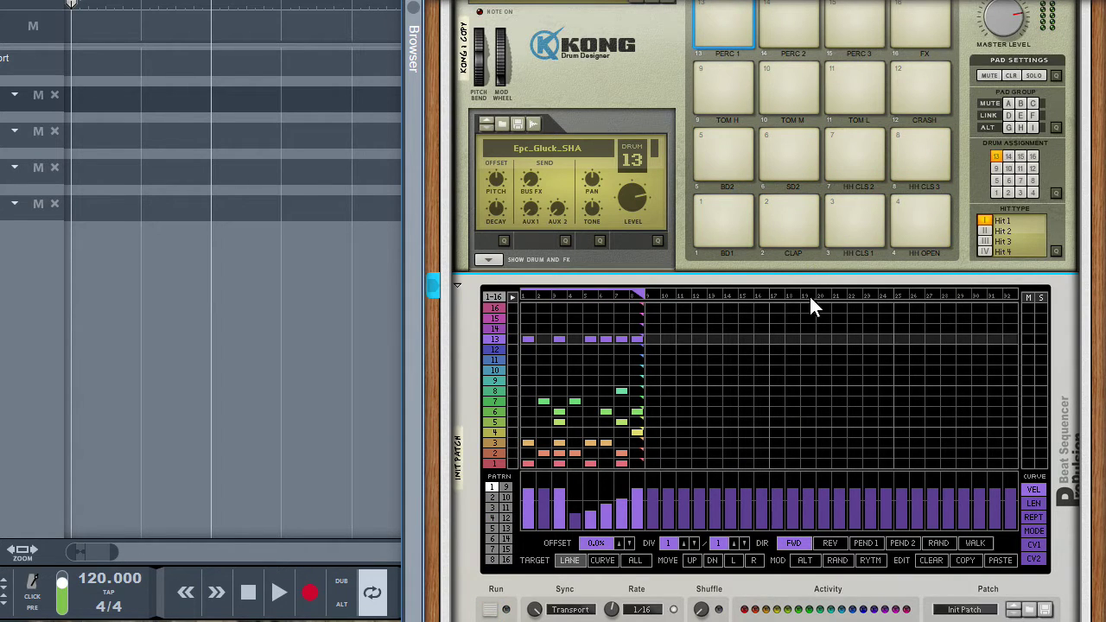
Scroll below ProPulsion and select the MoPol 1 merger and the CVBX4 2 generator.
scroll(813, 304, "down", 3)
scroll(812, 304, "down", 2)
scroll(812, 304, "down", 2)
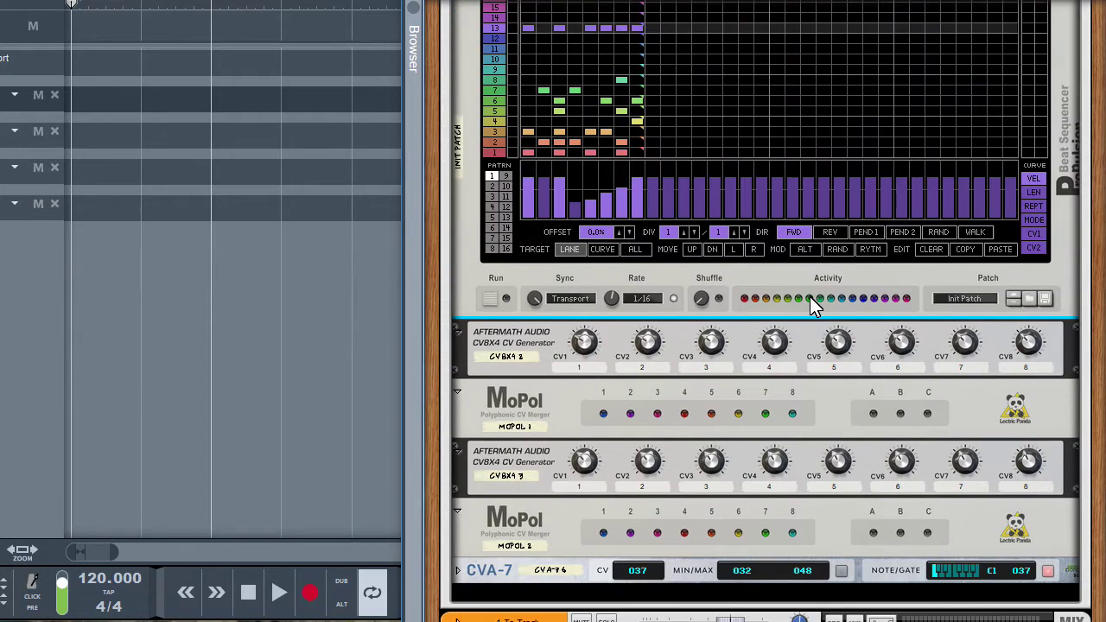
left_click(976, 412)
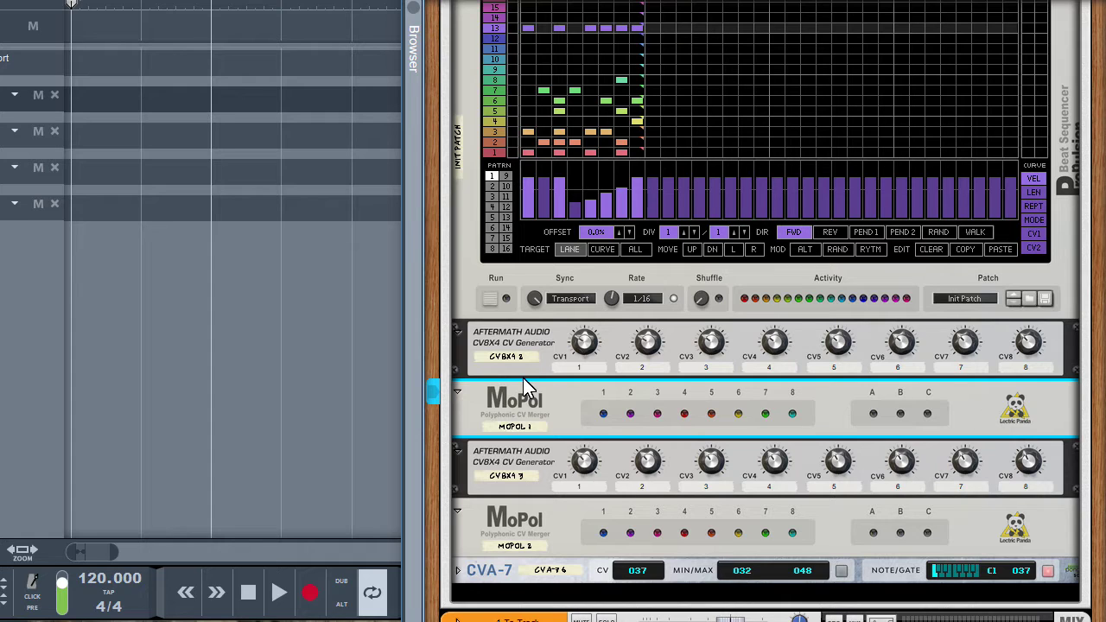
left_click(497, 337)
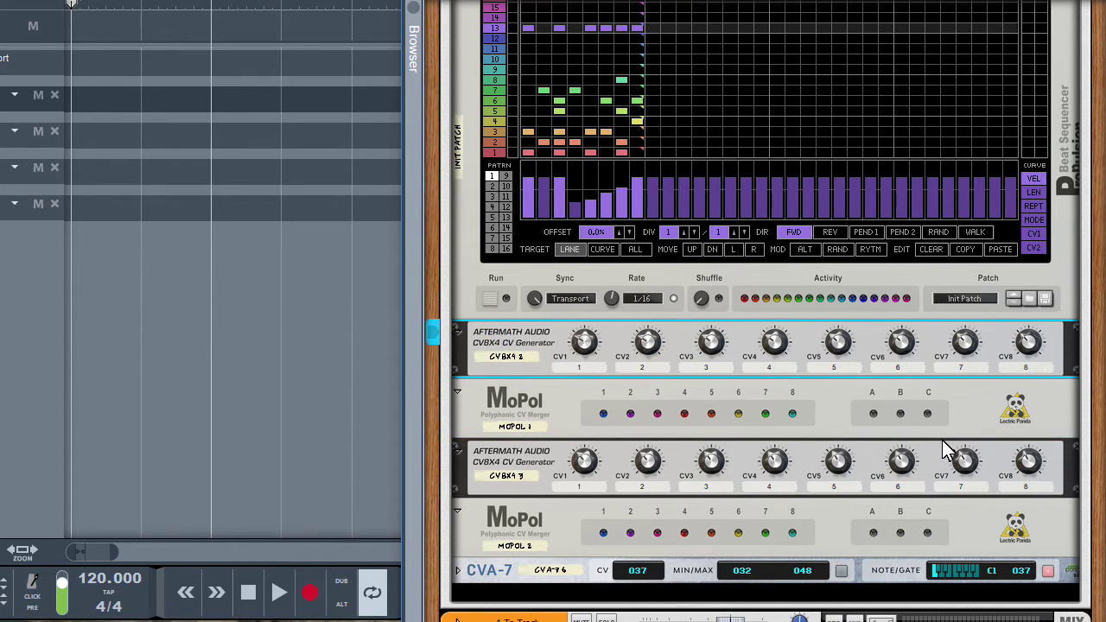
scroll(895, 402, "down", 3)
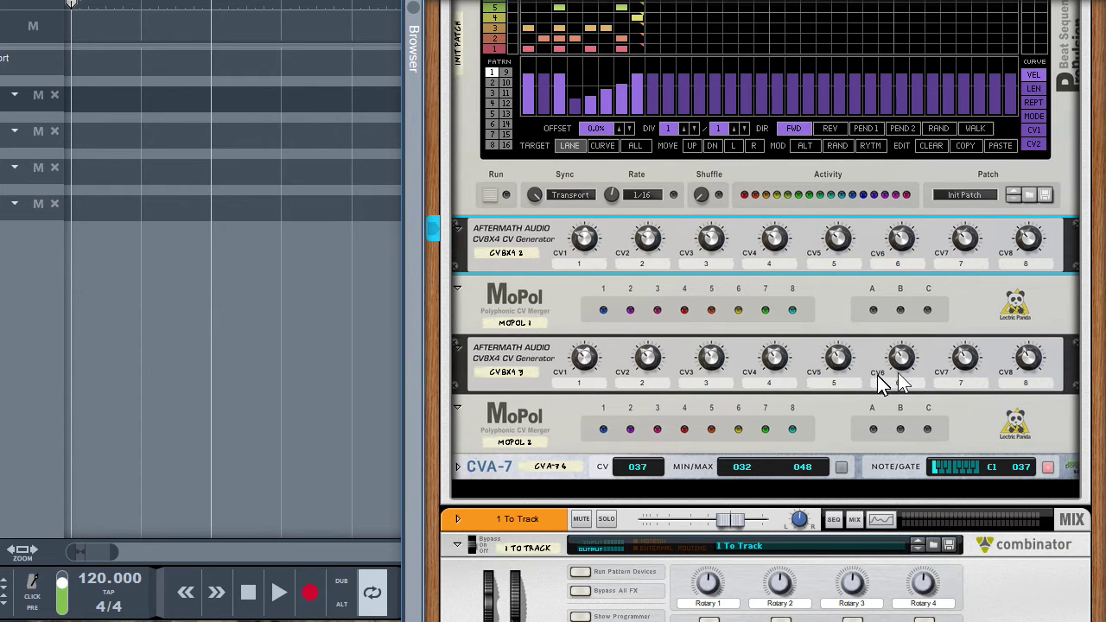
Turn the rack around, highlight MoPol 1's cables, and scroll up to Kong's back panel.
key("Tab")
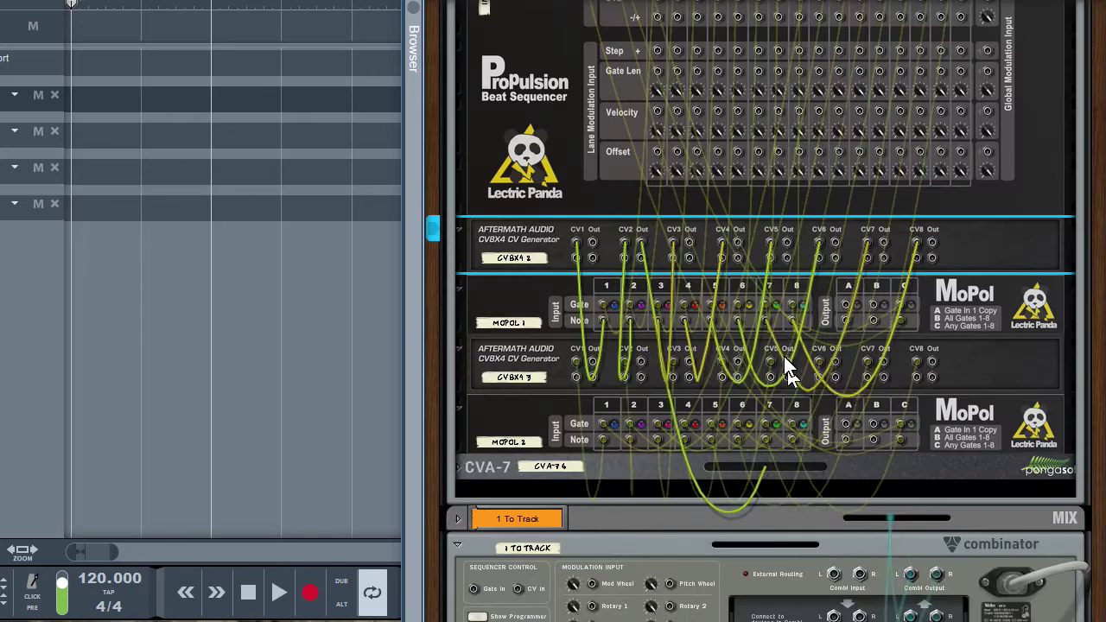
scroll(765, 157, "up", 2)
scroll(765, 159, "up", 4)
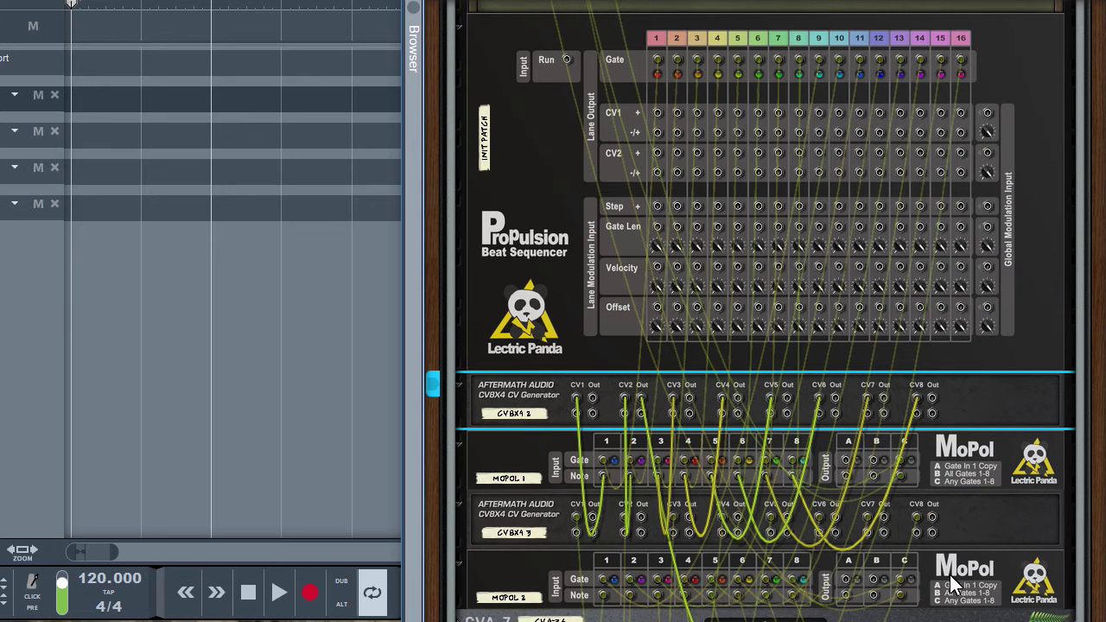
left_click(950, 475)
scroll(950, 475, "up", 3)
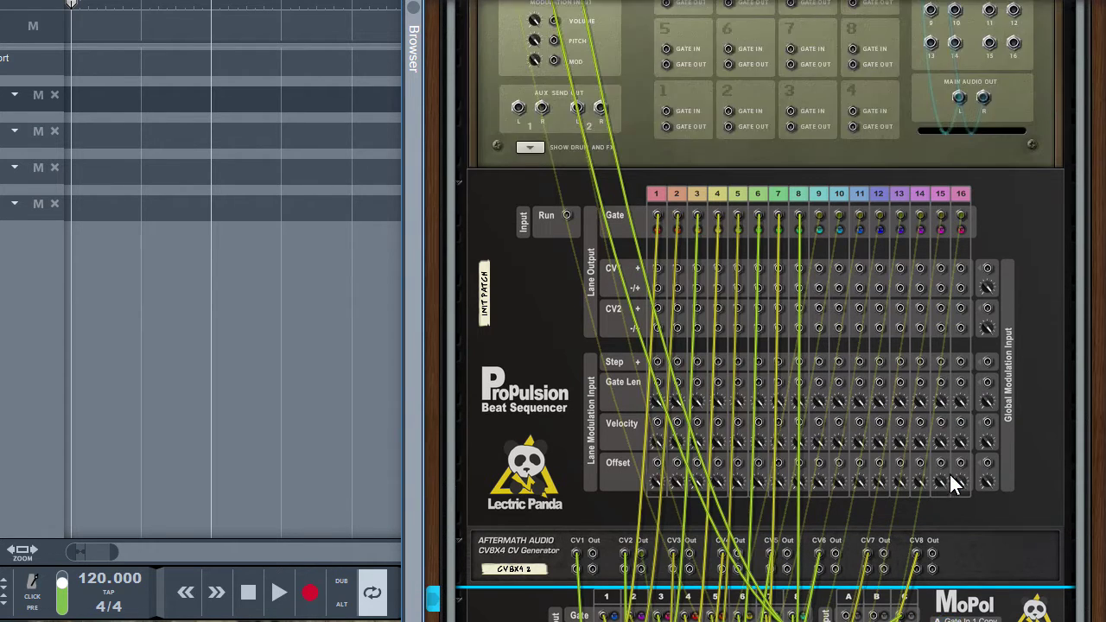
scroll(860, 395, "up", 3)
scroll(887, 398, "down", 6)
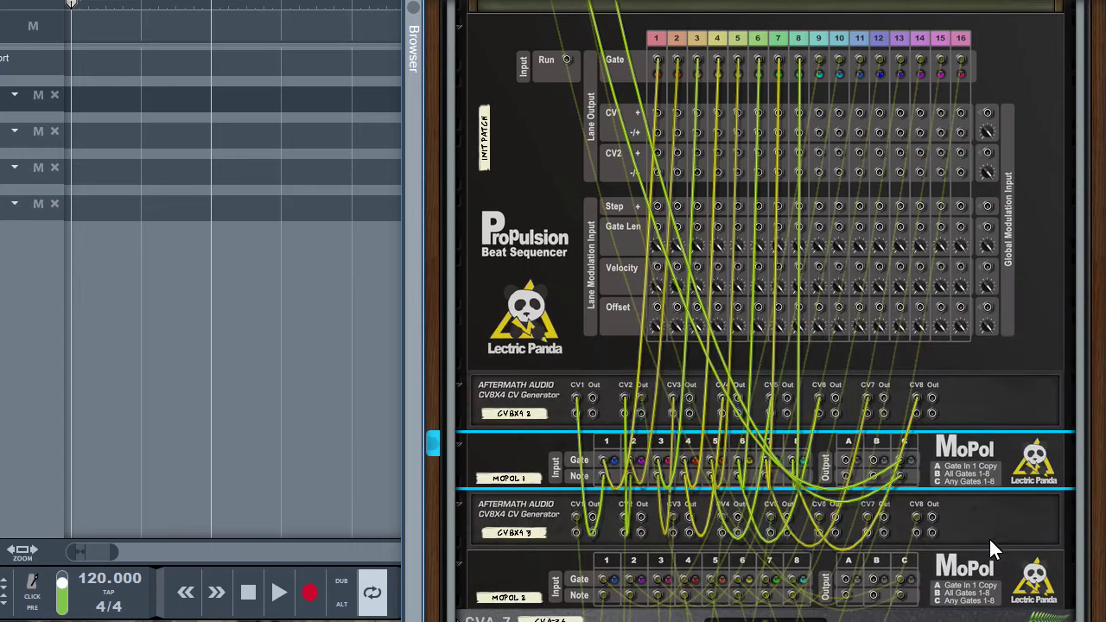
scroll(858, 460, "up", 4)
scroll(858, 461, "up", 2)
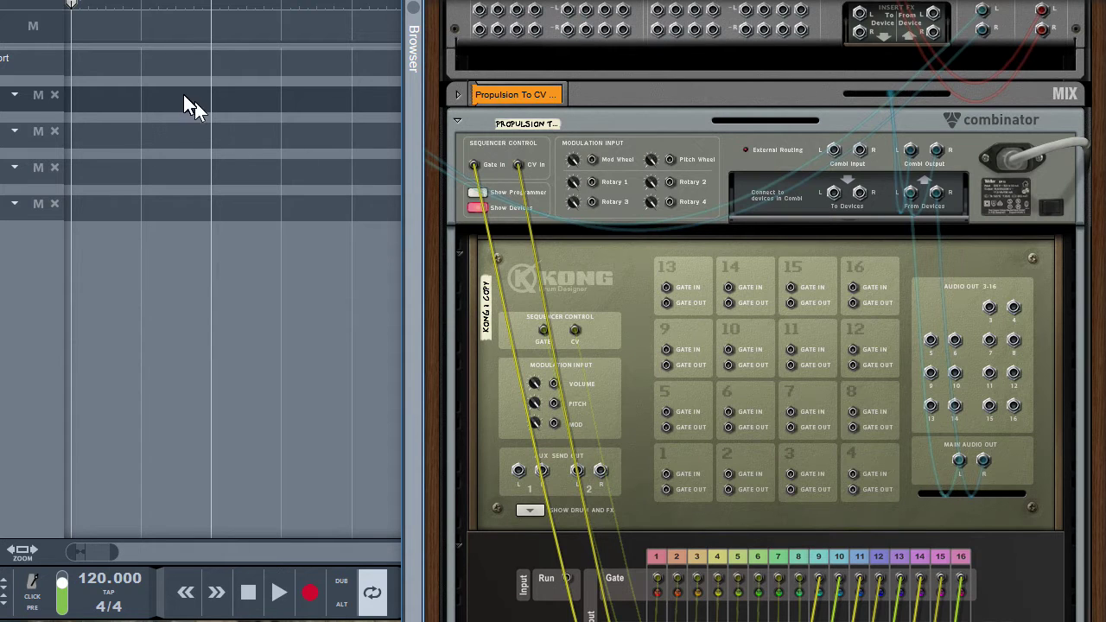
Highlight Kong's cable connections and scroll down to MoPol 1 and the Combinator.
left_click(577, 332)
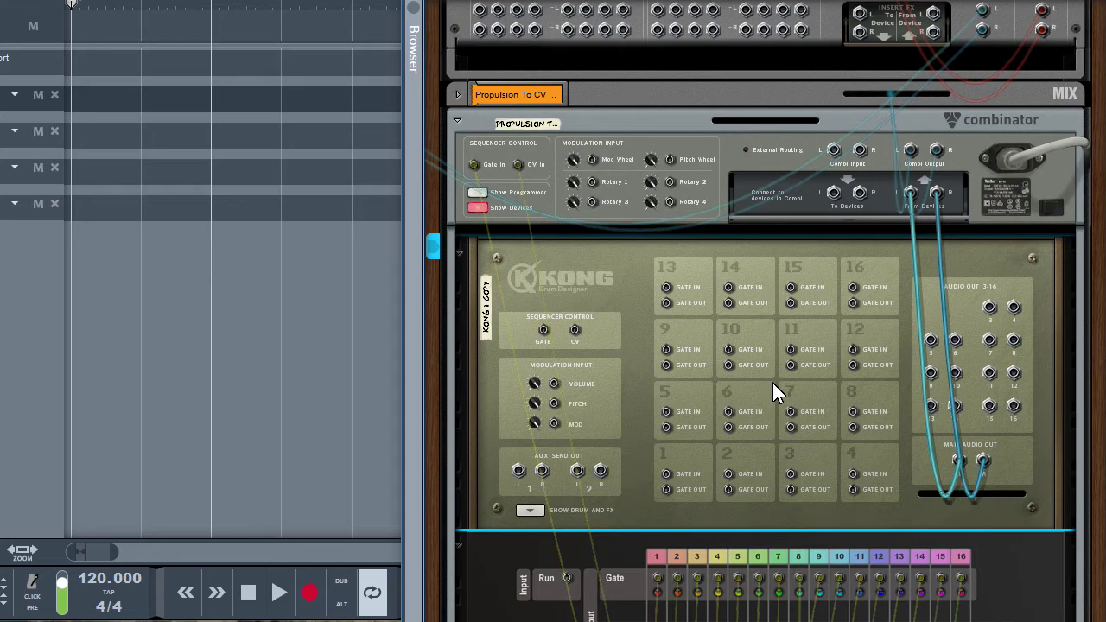
scroll(773, 383, "down", 3)
scroll(773, 383, "down", 3)
scroll(772, 383, "down", 4)
scroll(774, 391, "down", 2)
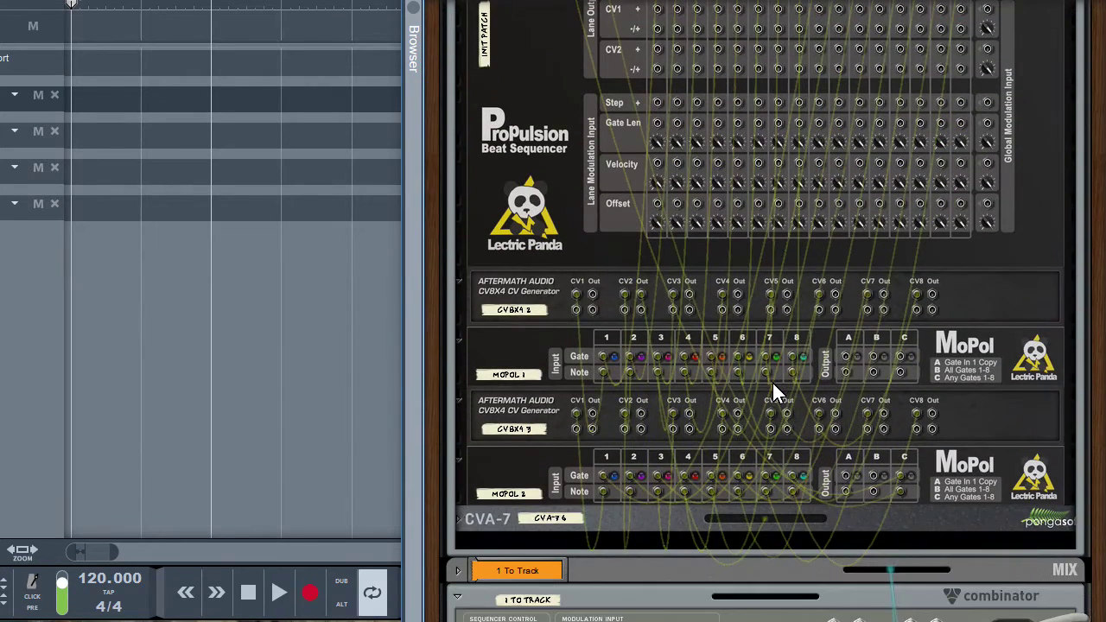
scroll(775, 390, "down", 2)
scroll(773, 383, "down", 2)
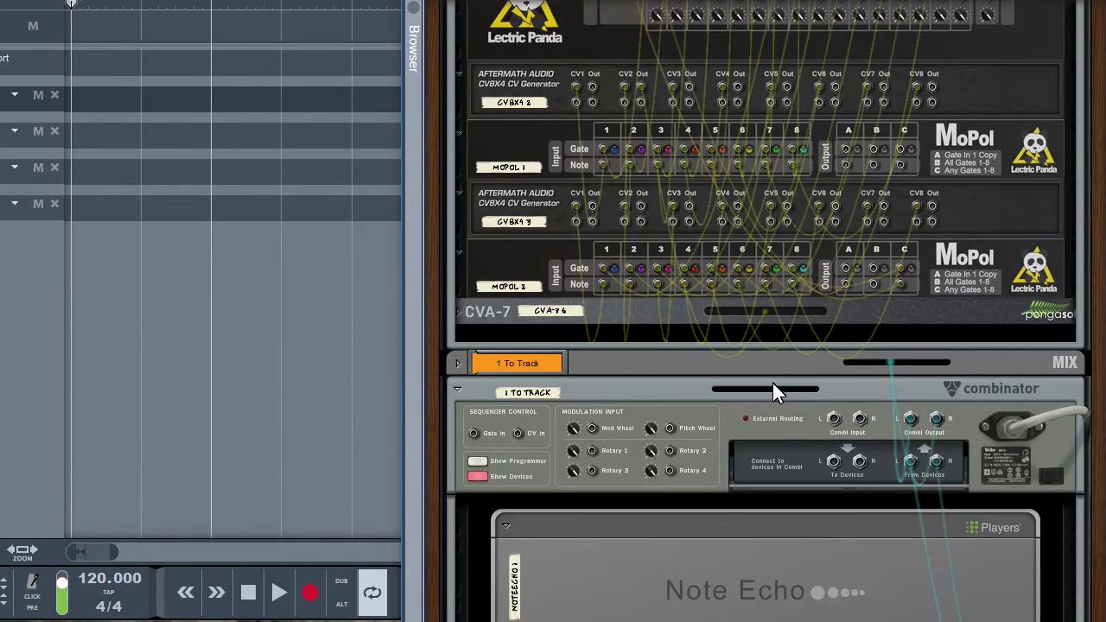
scroll(773, 382, "down", 2)
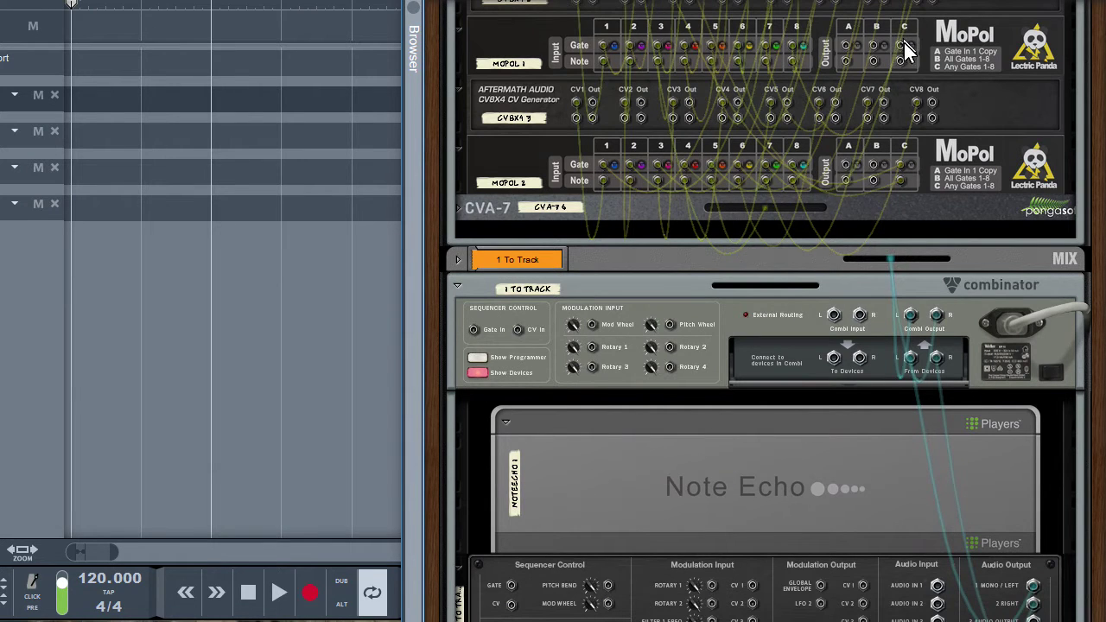
Cable MoPol 1 output C to the 1 To Track Combinator's Gate In and CV In.
left_click_drag(900, 45, 475, 334)
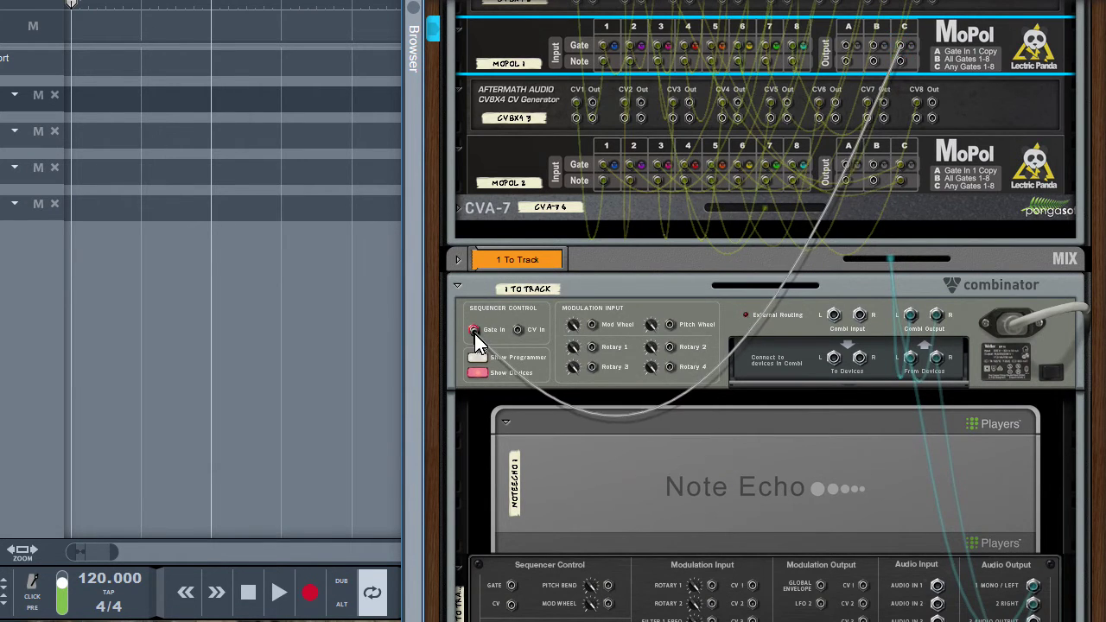
left_click_drag(518, 331, 903, 64)
key("Tab")
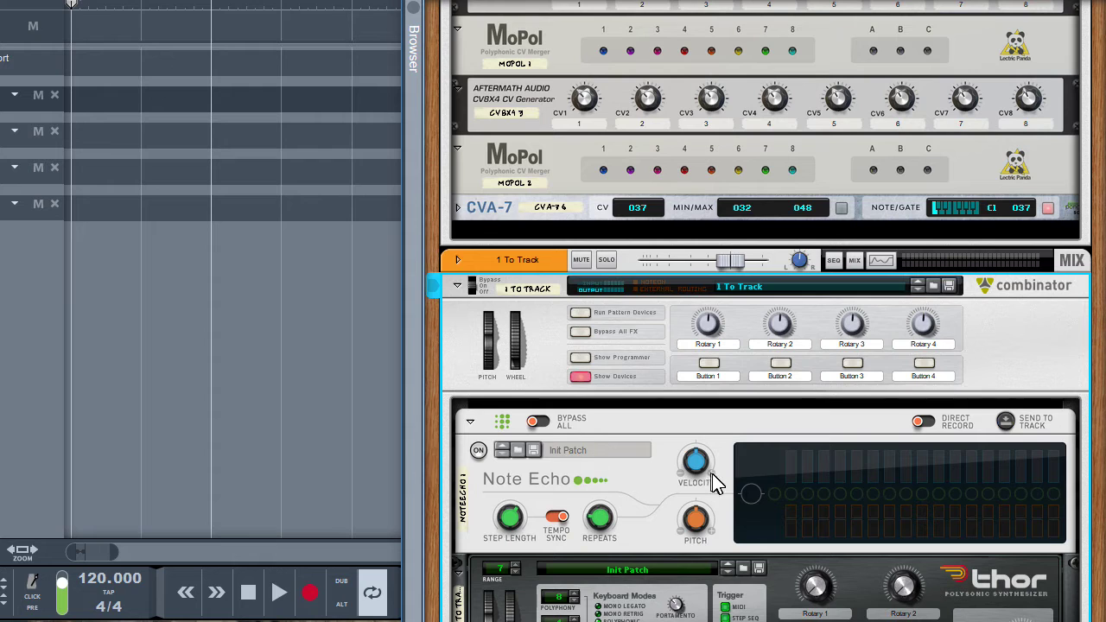
left_click(481, 459)
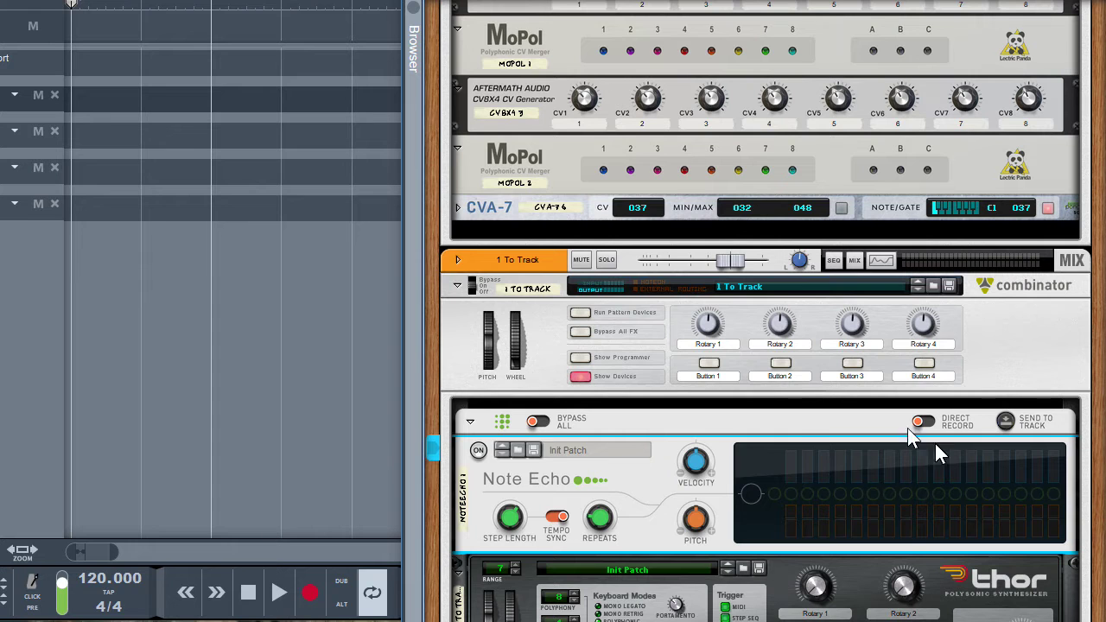
left_click(1007, 421)
left_click(1007, 422)
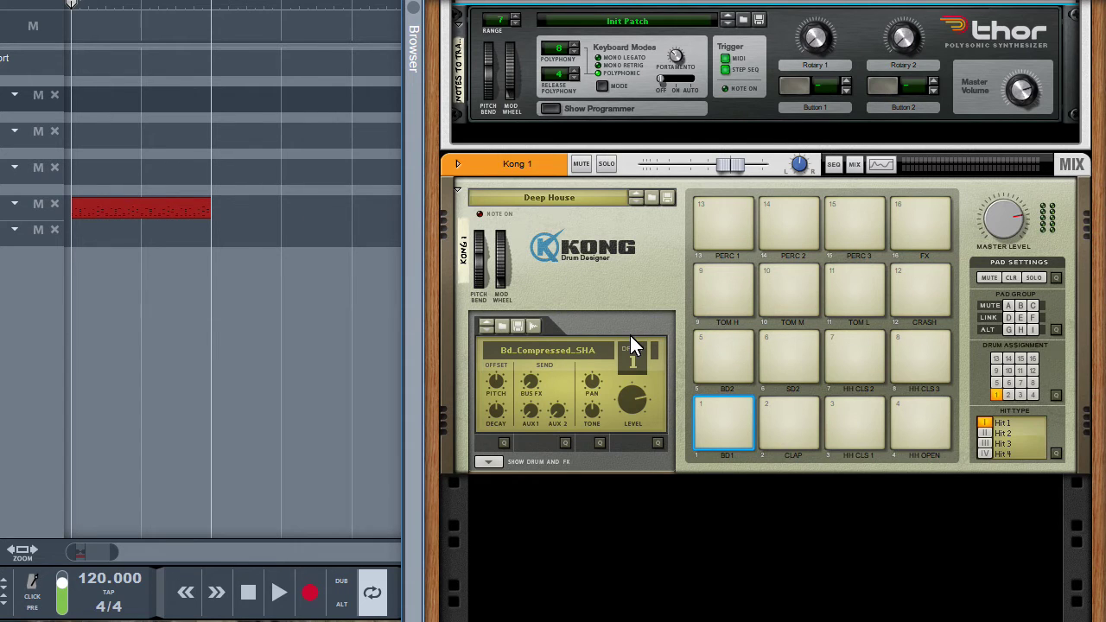
scroll(630, 336, "up", 5)
scroll(630, 335, "up", 2)
scroll(630, 335, "up", 4)
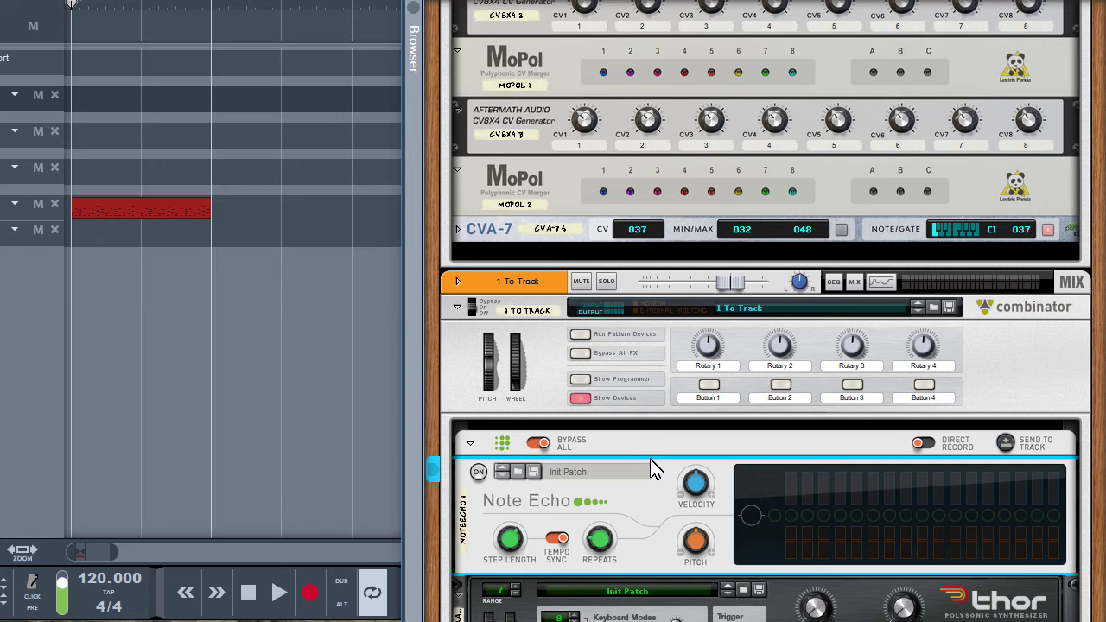
scroll(650, 459, "up", 3)
scroll(654, 401, "up", 3)
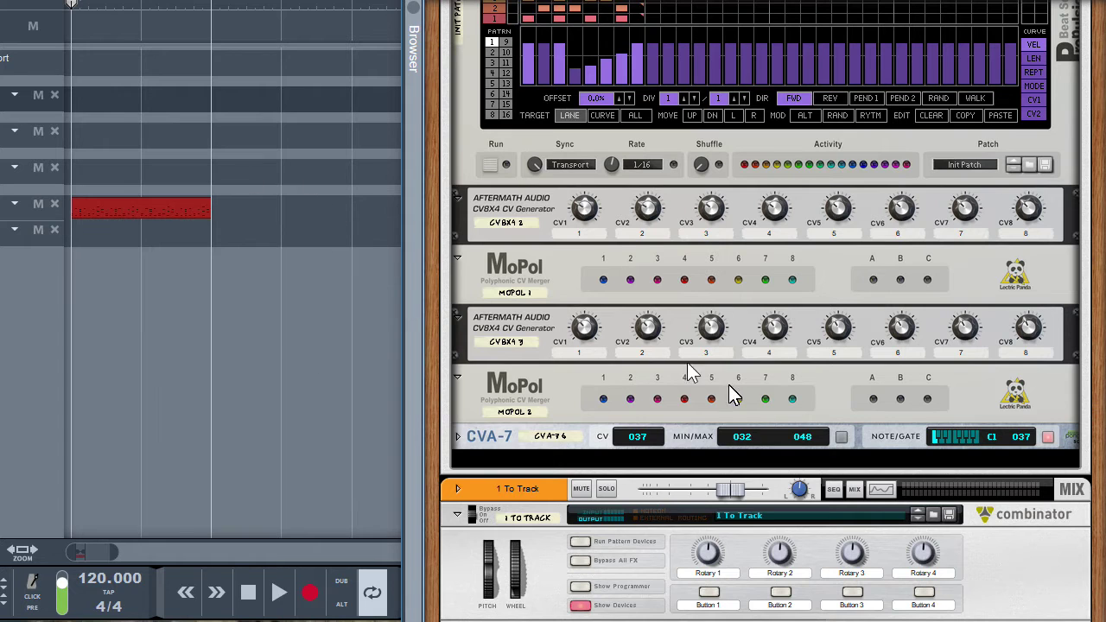
scroll(718, 354, "down", 1)
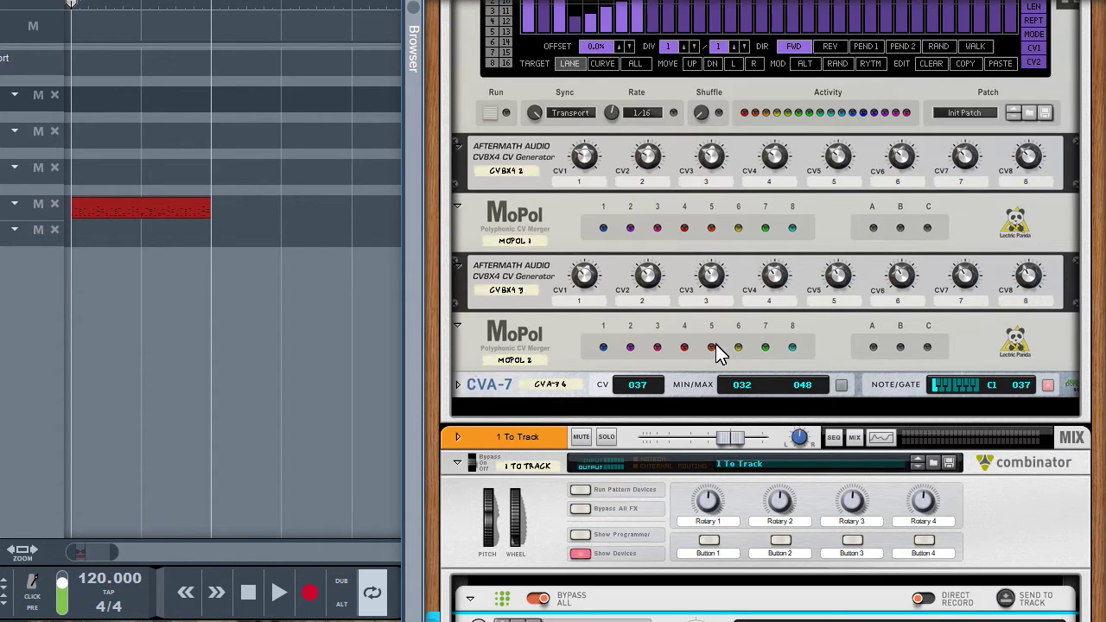
scroll(718, 354, "down", 4)
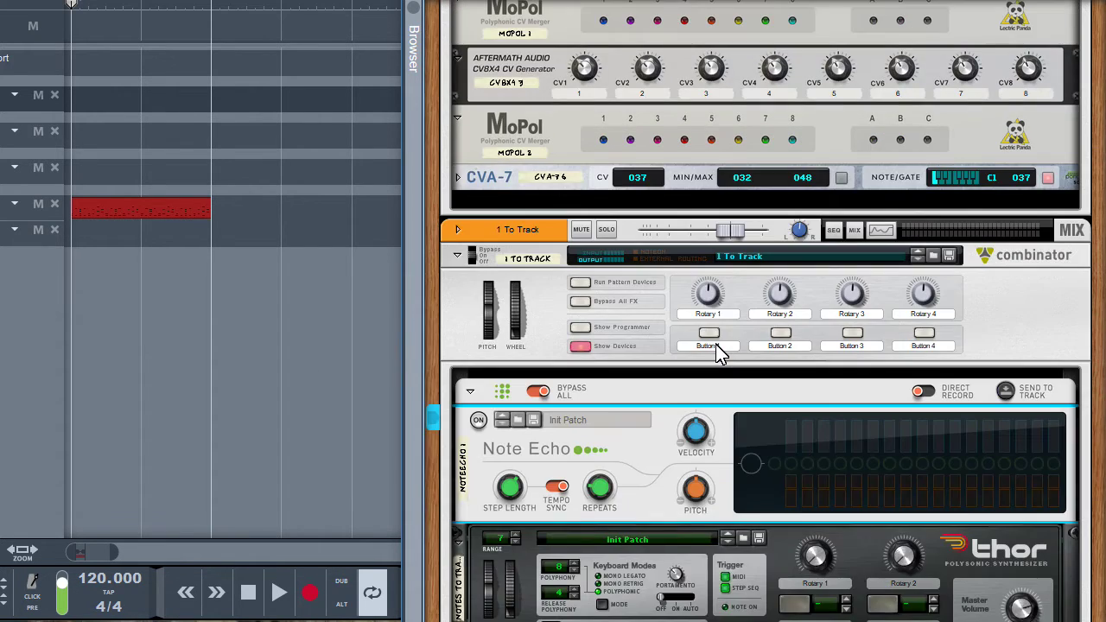
right_click(585, 198)
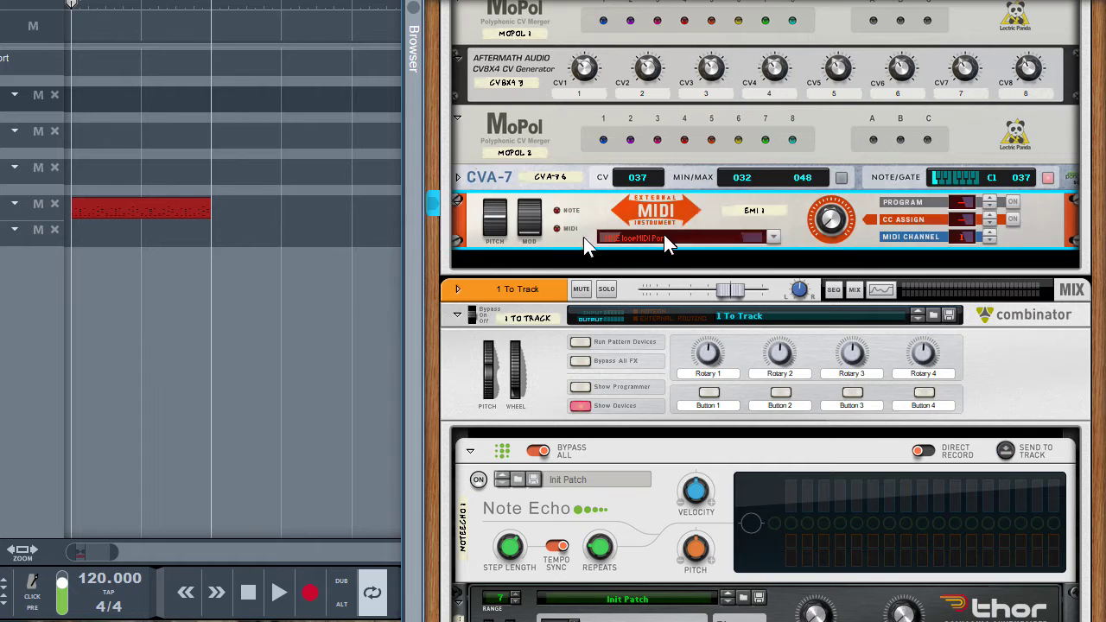
Re-patch MoPol 1's gate and note cables onto EMI 1's sequencer Gate In and CV In.
key("Tab")
left_click_drag(691, 215, 739, 229)
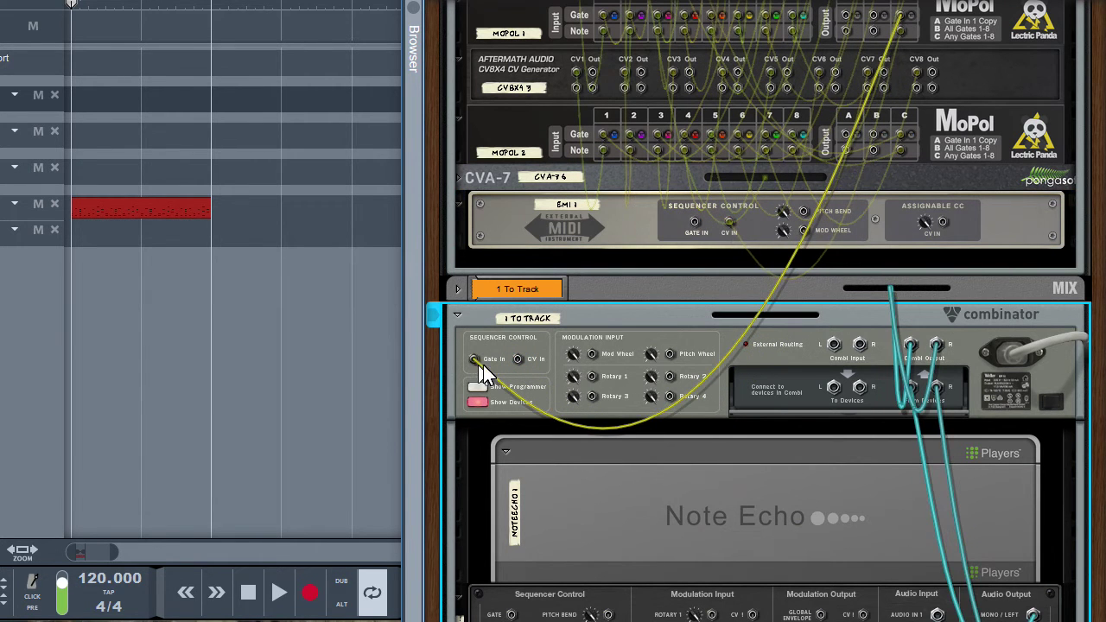
left_click_drag(739, 229, 694, 227)
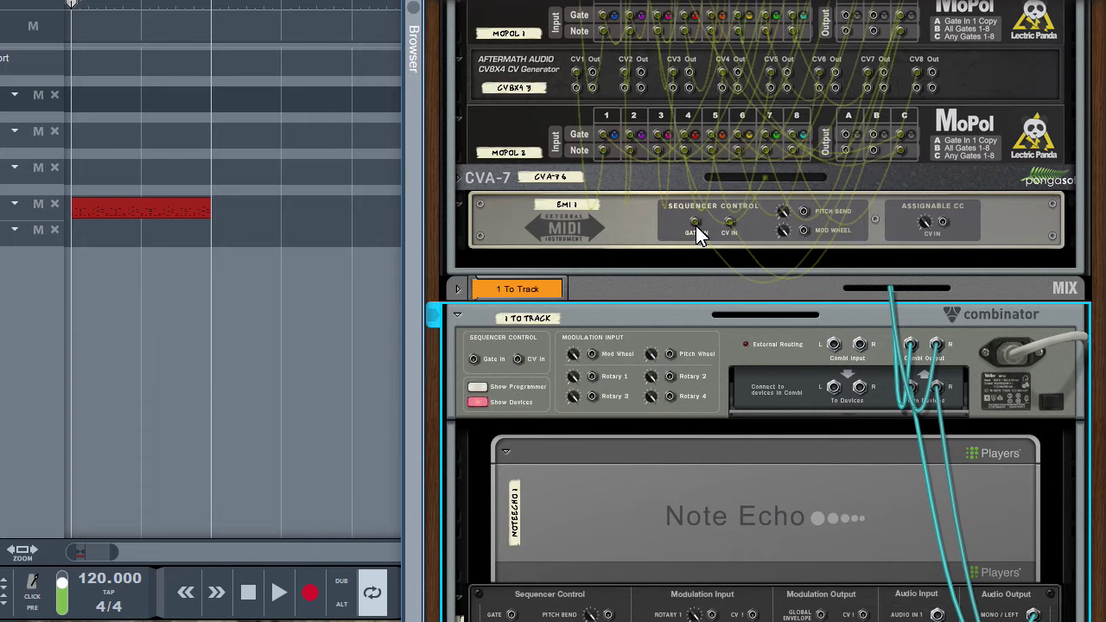
scroll(591, 381, "down", 5)
scroll(591, 379, "down", 4)
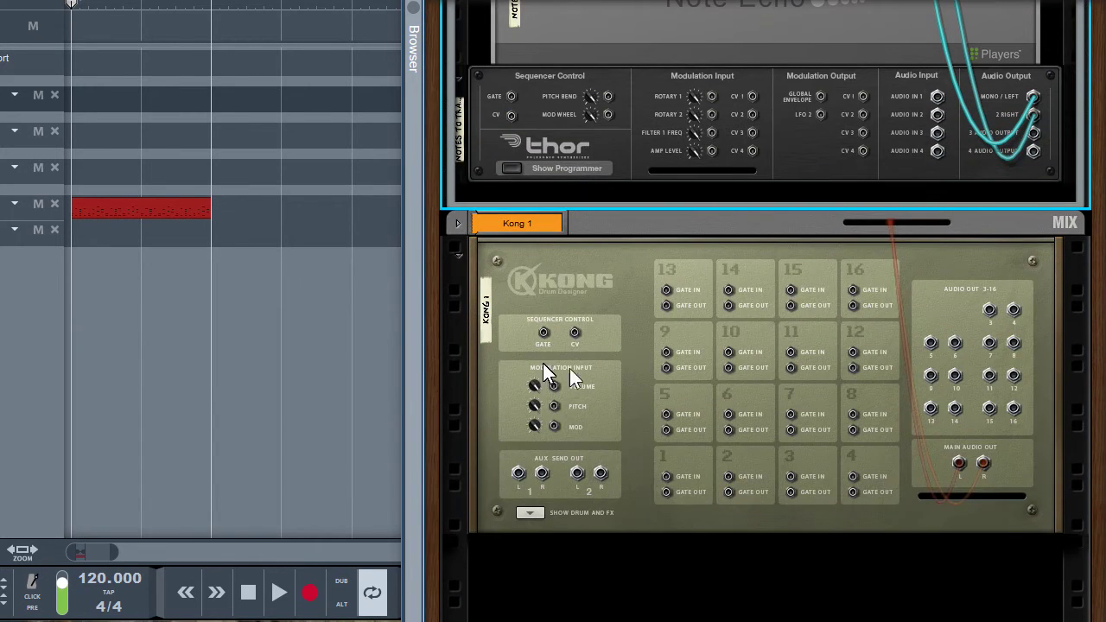
left_click(448, 295)
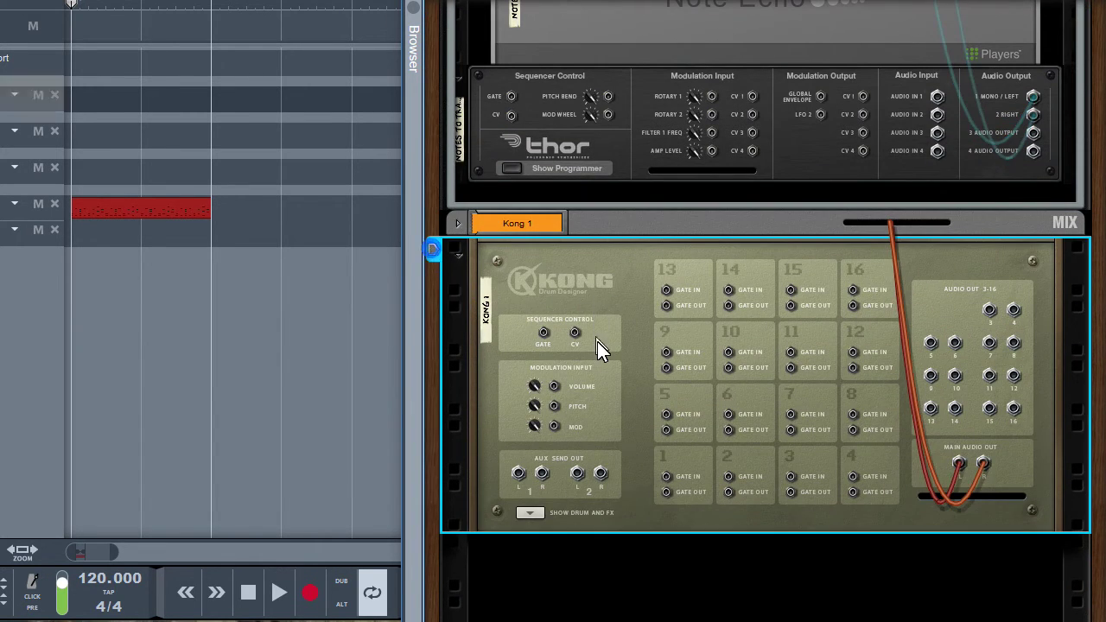
scroll(597, 342, "up", 2)
scroll(598, 342, "up", 4)
scroll(597, 346, "up", 4)
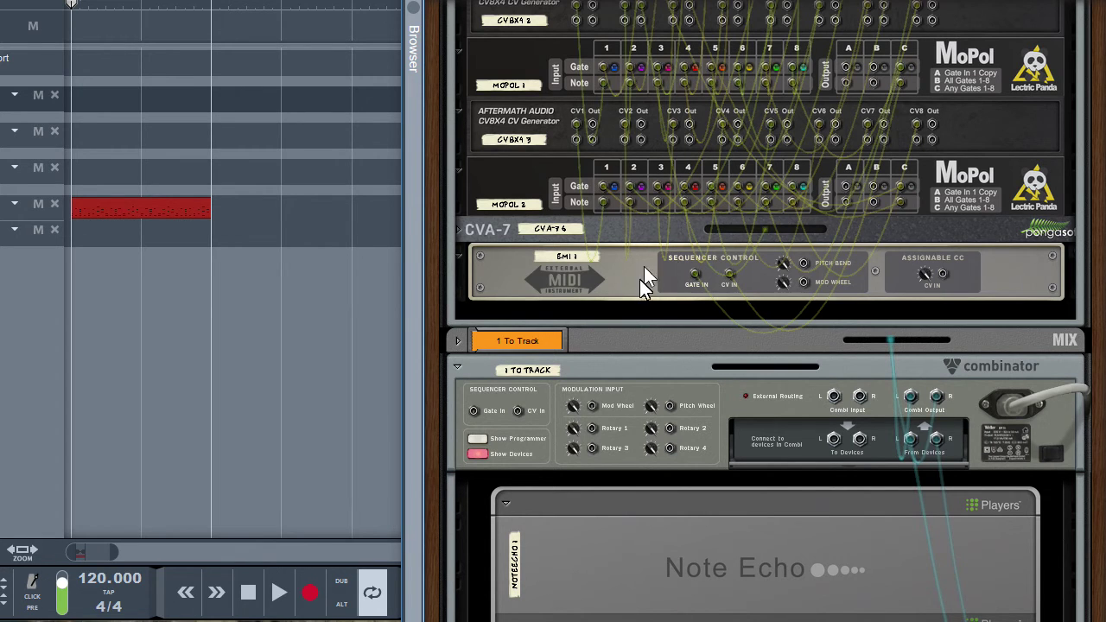
scroll(640, 286, "down", 3)
scroll(636, 297, "down", 5)
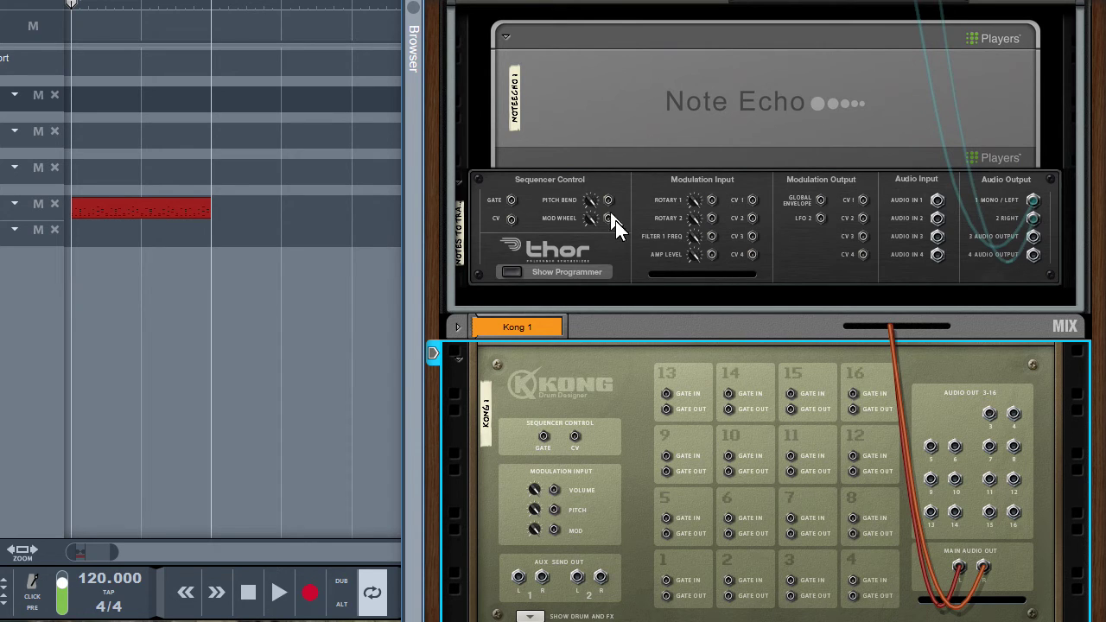
scroll(688, 245, "down", 3)
Mute the 1 To Track combinator on the front panel.
scroll(687, 242, "up", 5)
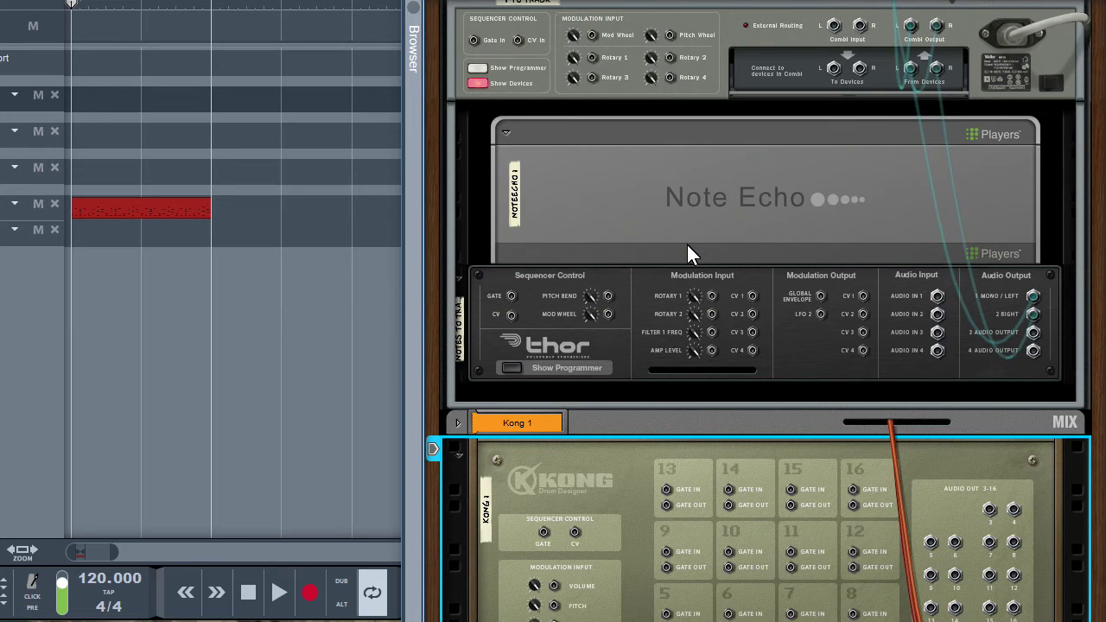
scroll(687, 243, "up", 4)
key("Tab")
left_click(581, 182)
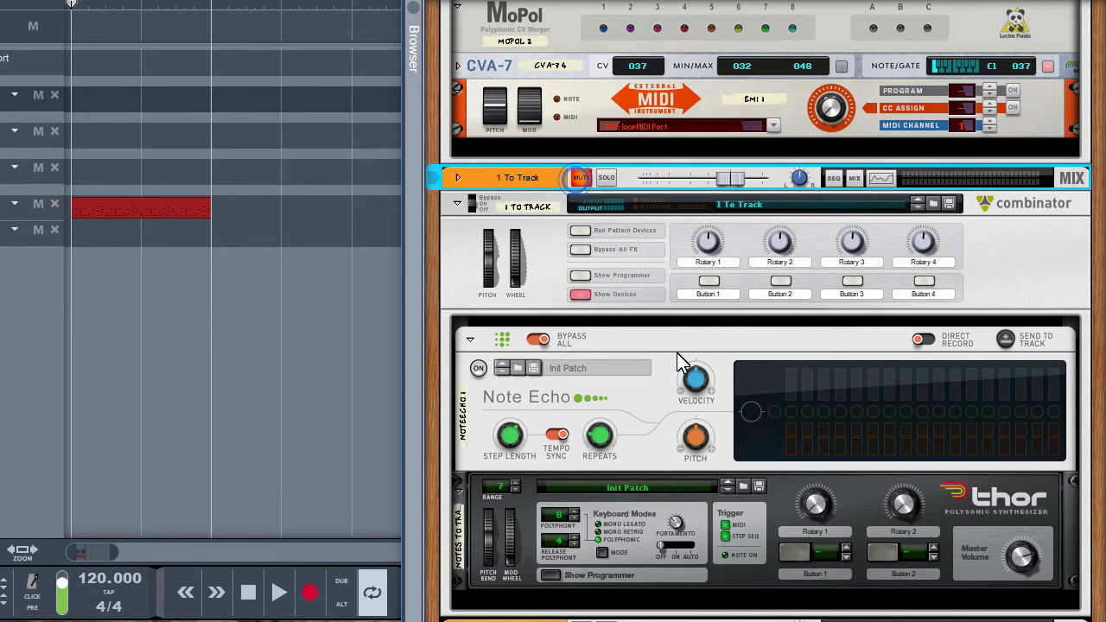
Check the rear cables, return to the front, and start recording with Ctrl+Return.
scroll(676, 353, "down", 1)
key("Tab")
scroll(677, 353, "down", 4)
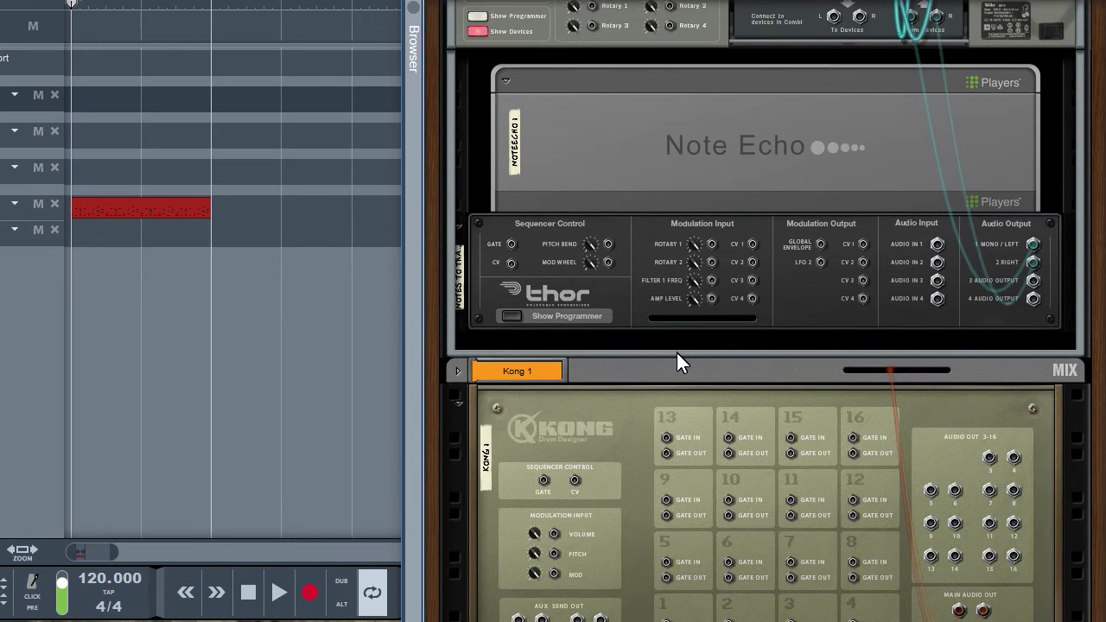
scroll(677, 352, "down", 2)
key("Tab")
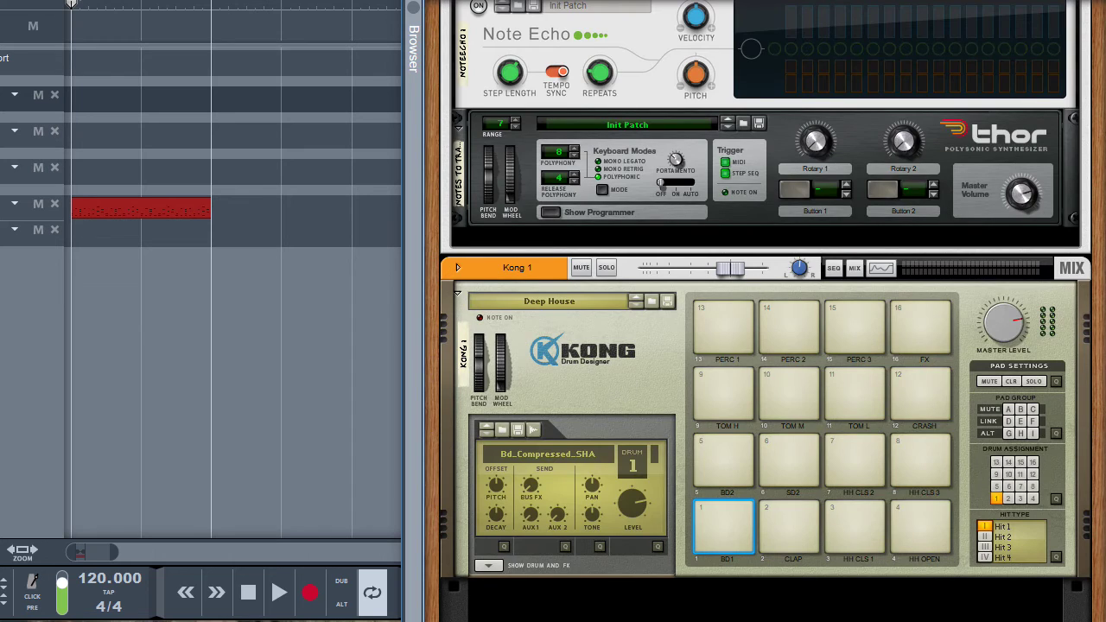
key("ctrl+Return")
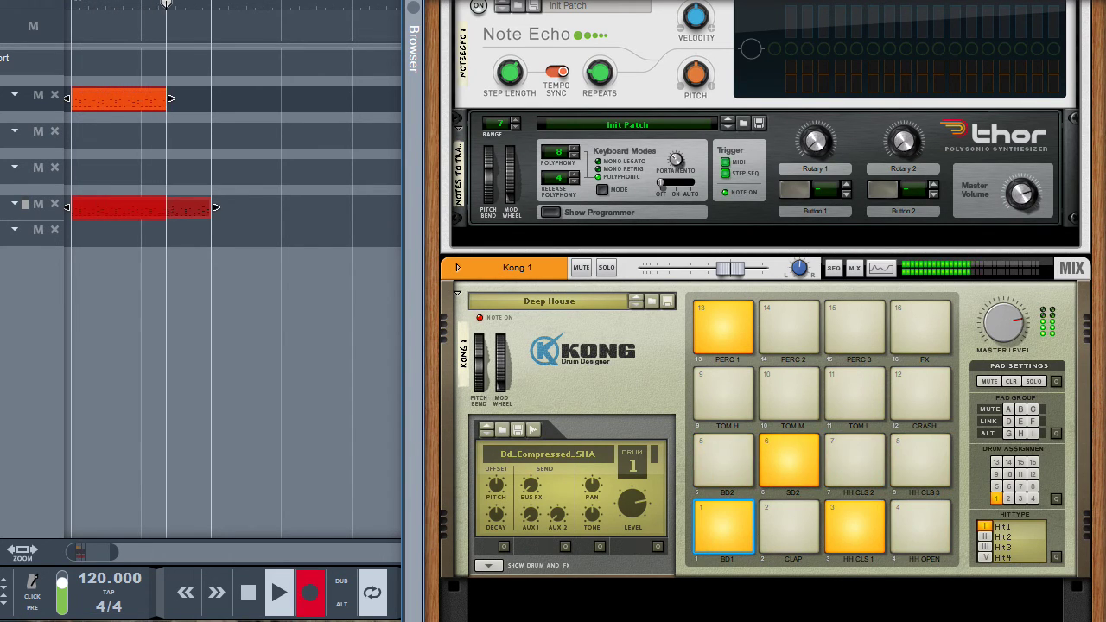
Stop recording and open the newly recorded orange clip in the editor.
key("space")
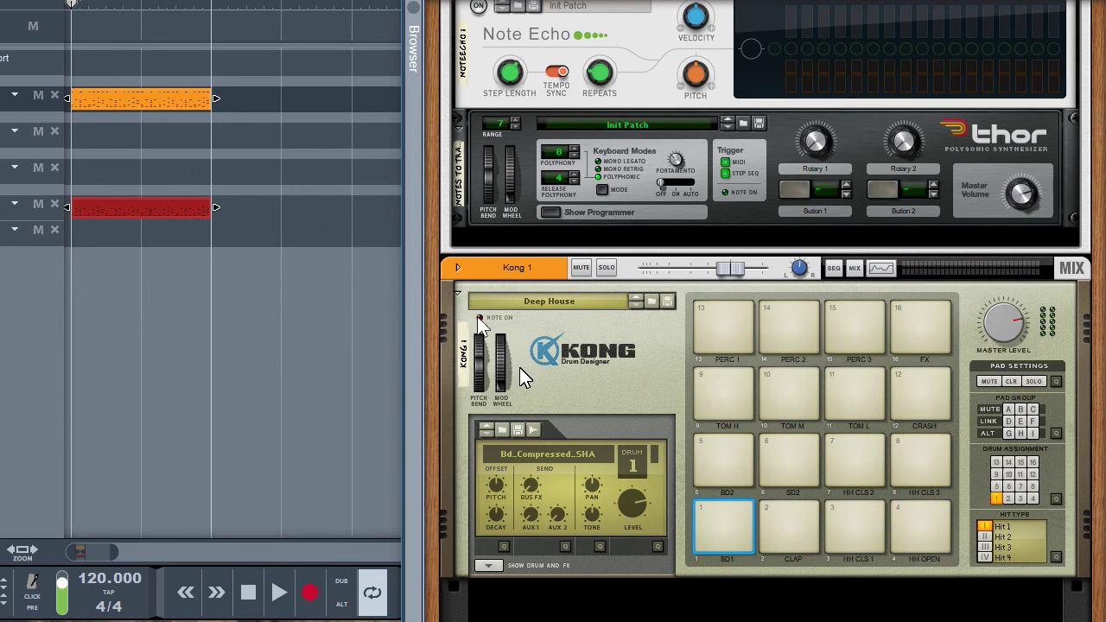
double_click(154, 101)
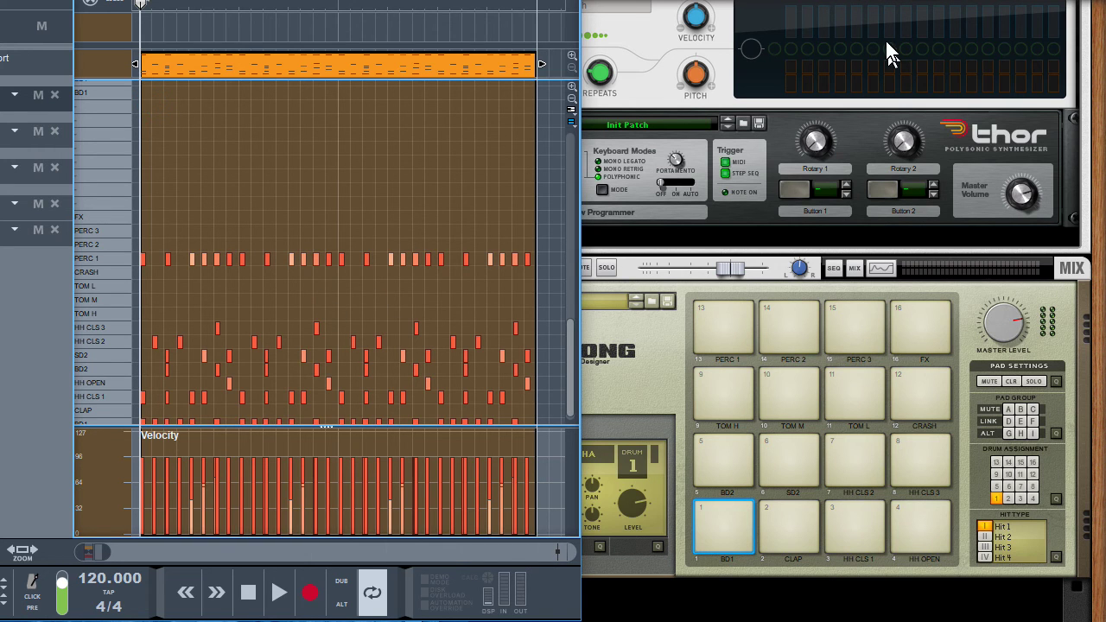
Narrow the sequencer with F3 and scroll the rack back to the ProPulsion pattern.
key("F3")
scroll(830, 199, "up", 10)
scroll(802, 260, "up", 5)
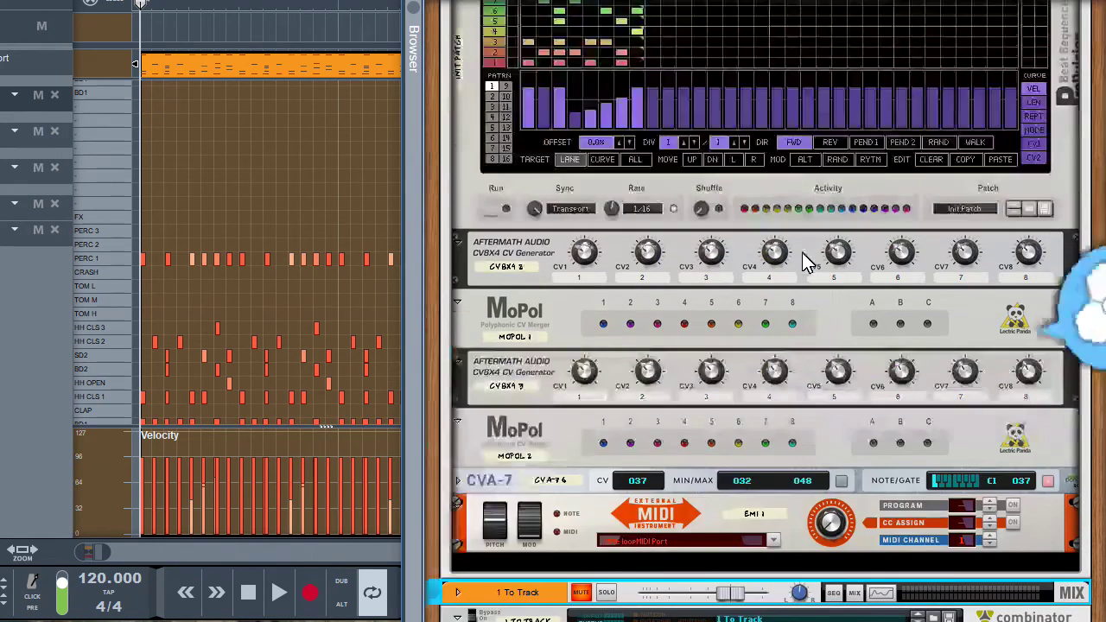
scroll(803, 253, "up", 5)
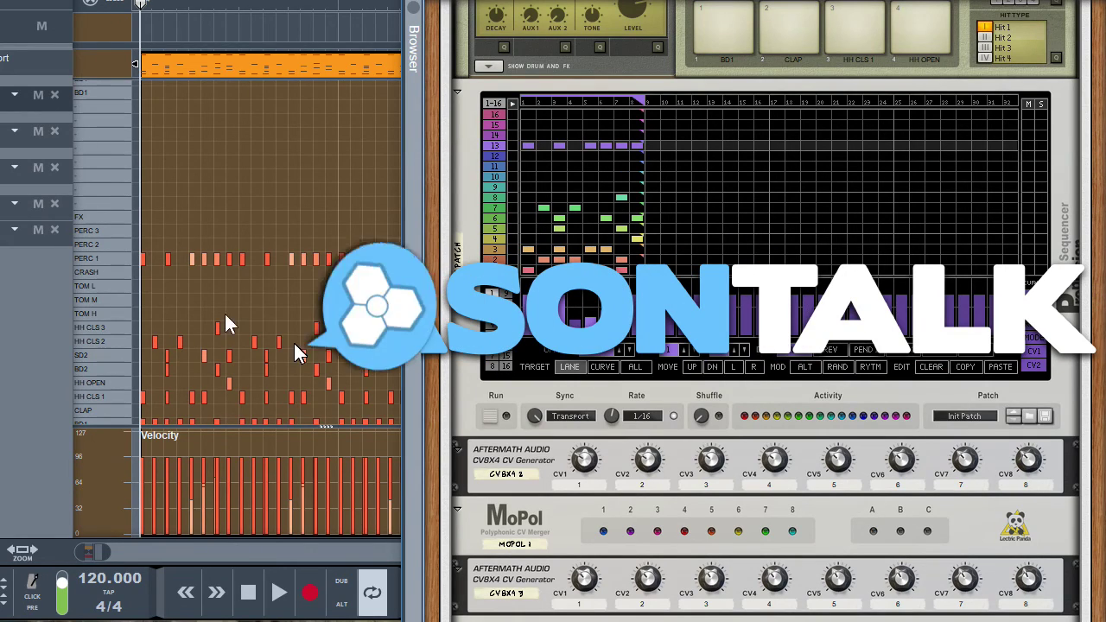